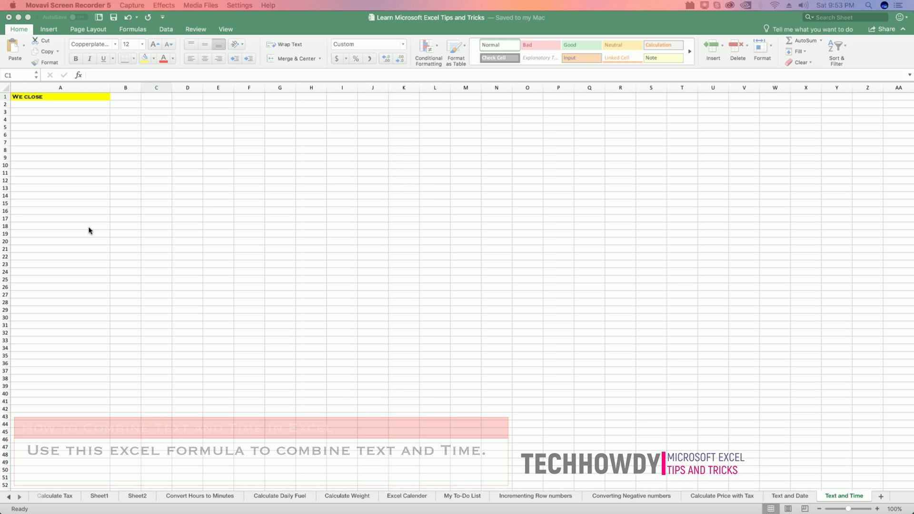
Step: Insert the current time (9:53 PM) into C1 with Ctrl+Shift+; beside the 'We close' label
left_click(73, 99)
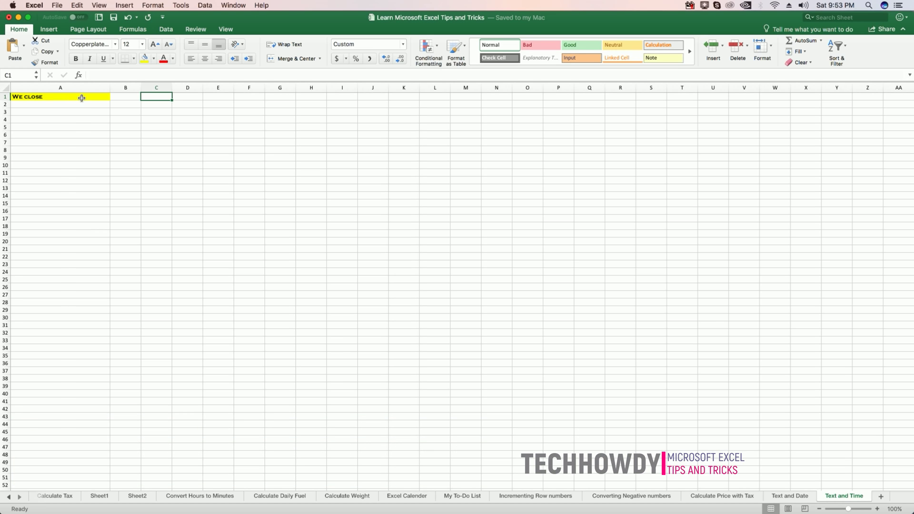
left_click(75, 98)
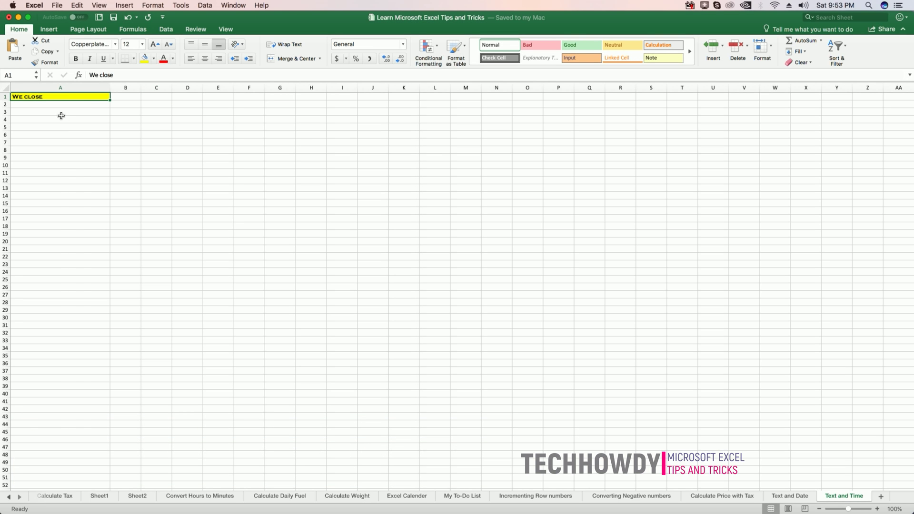
left_click(151, 97)
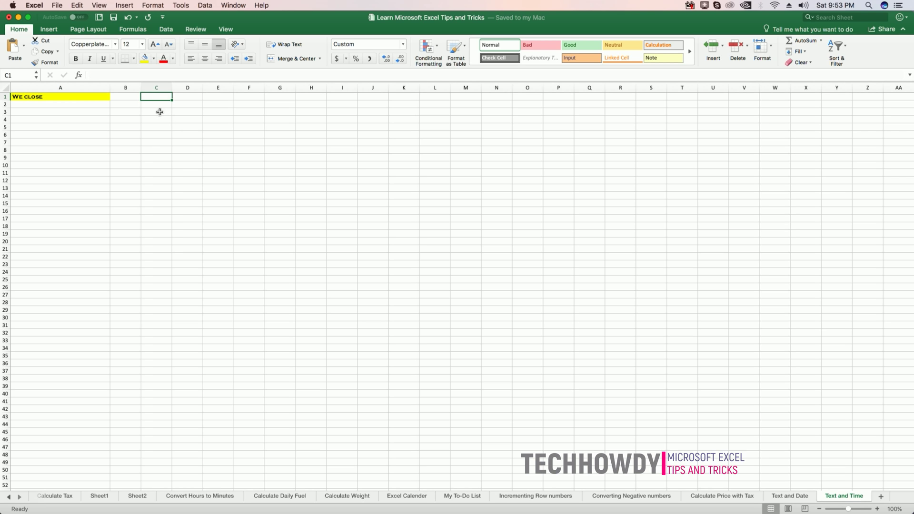
left_click(159, 102)
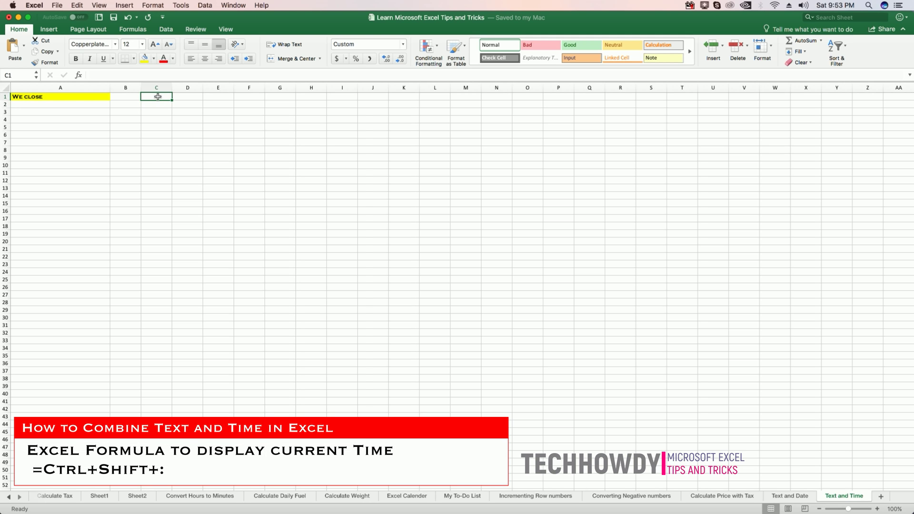
key("ctrl+shift+colon")
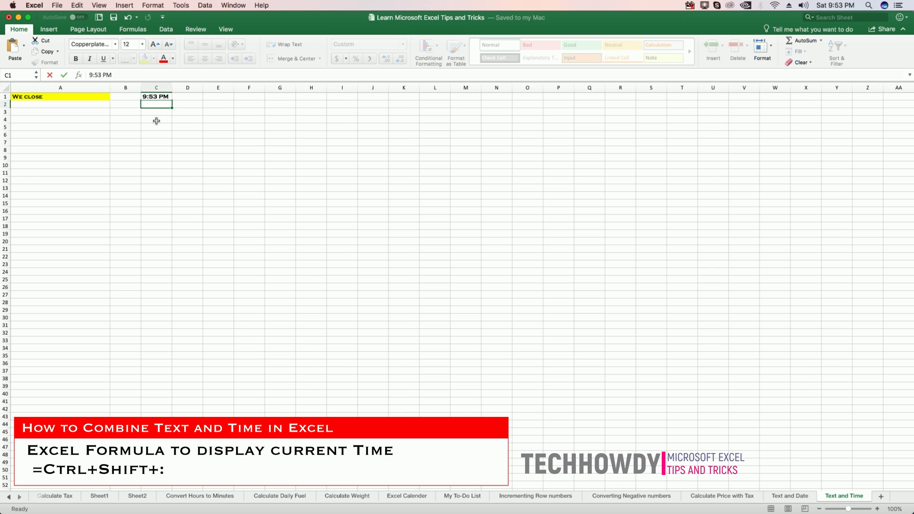
left_click(156, 99)
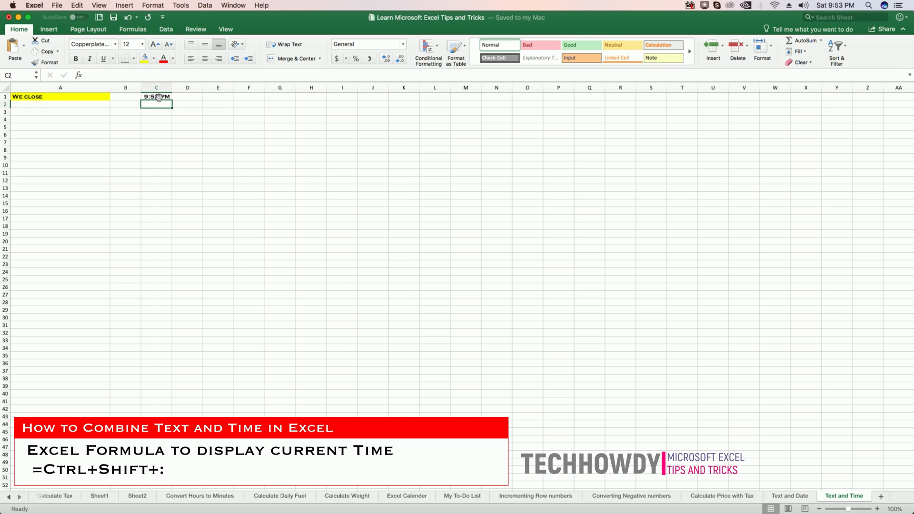
left_click(57, 113)
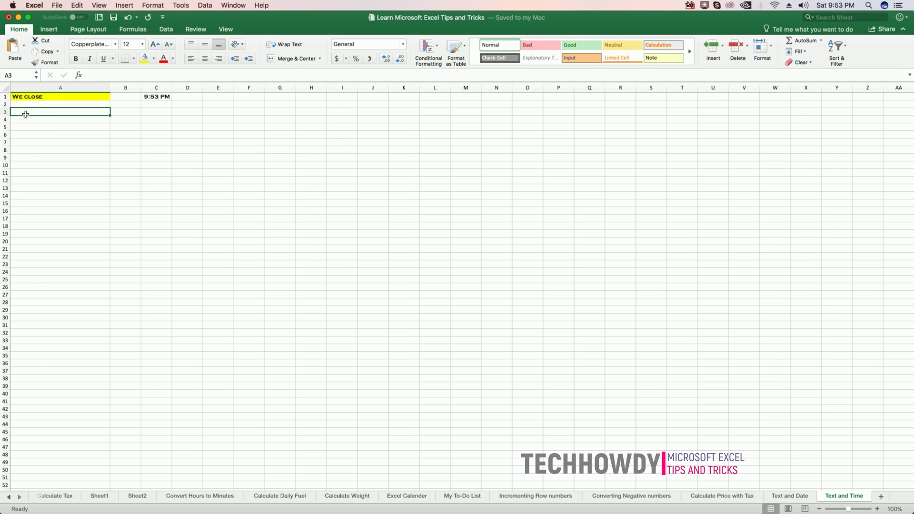
Step: Start A3's formula as ="Today " & A1 & " At " &, referencing A1's text
left_click(104, 98)
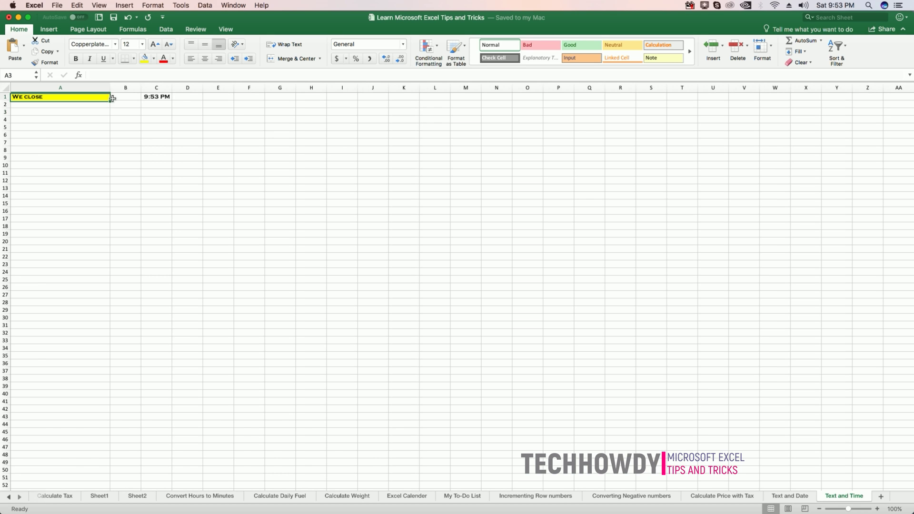
left_click(170, 98)
left_click(34, 114)
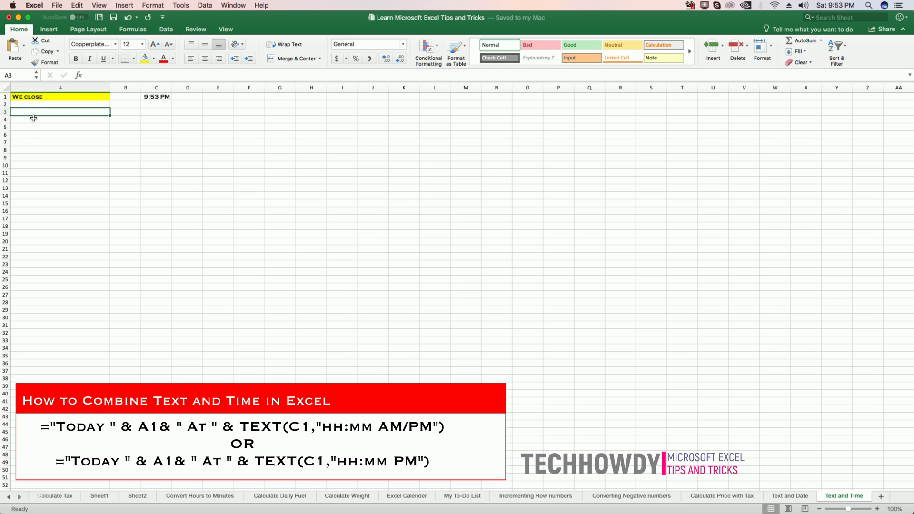
type("=")
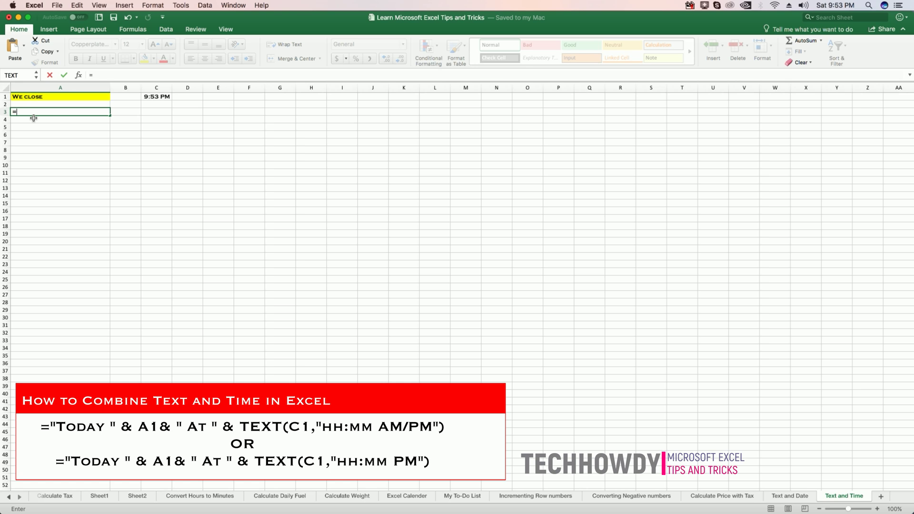
type("\"")
type("Tod")
type("ay \" ")
type("&")
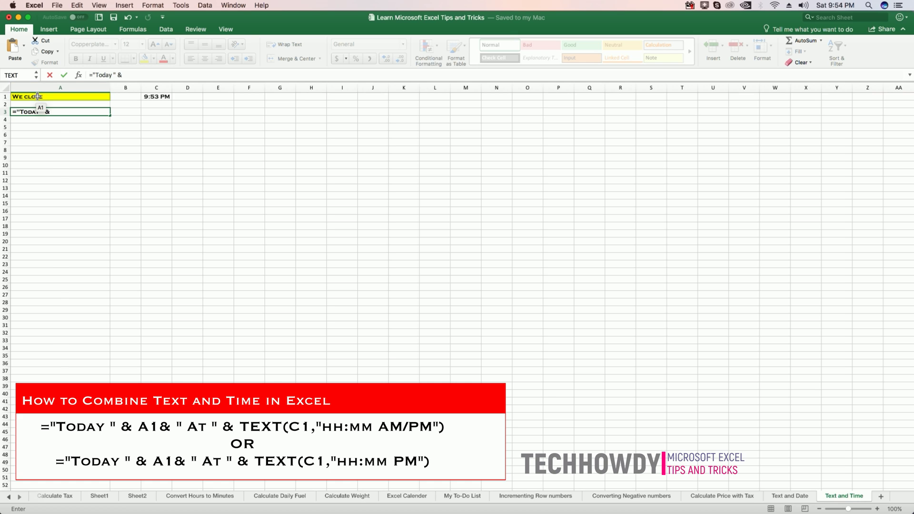
left_click(38, 96)
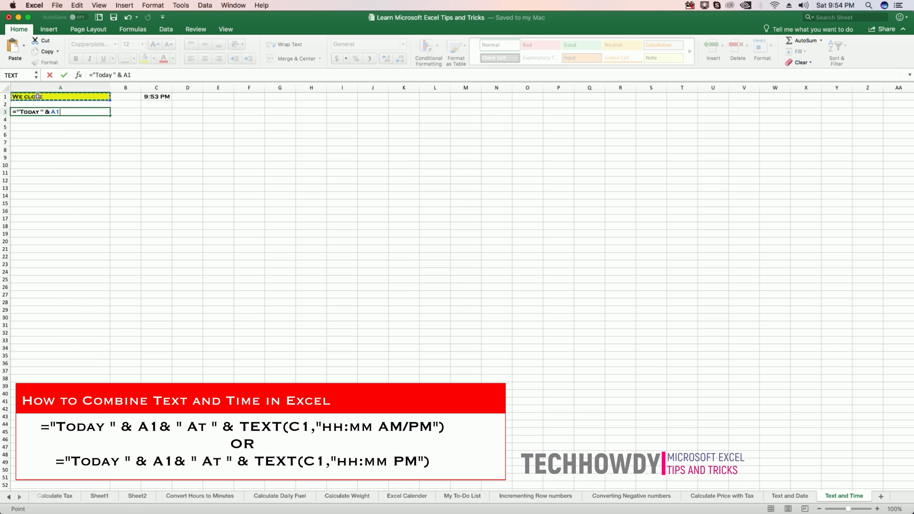
type("&")
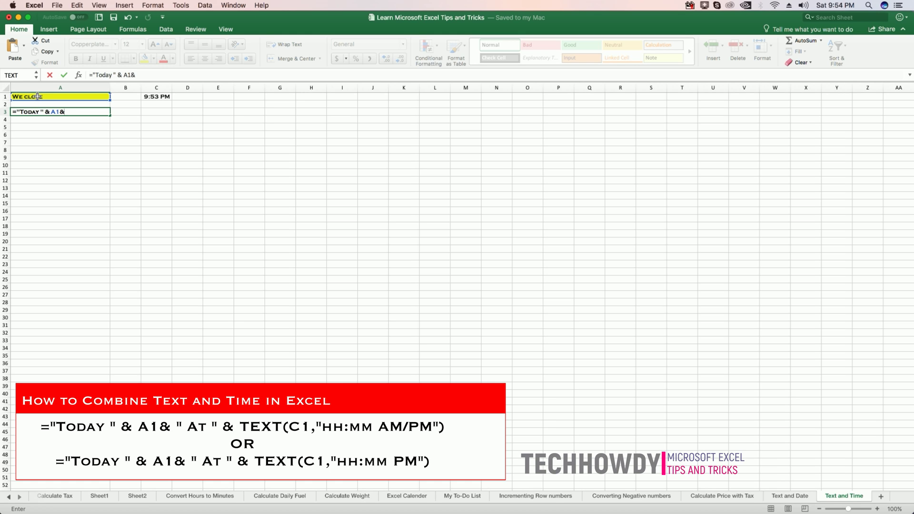
type(" \" At \" &")
type(" Te")
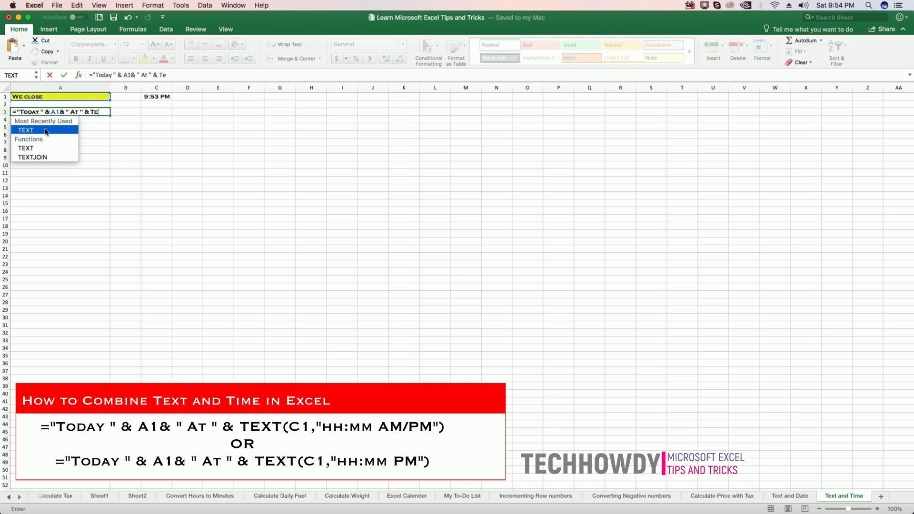
Step: Append TEXT(C1,"hh:mm PM") to the A3 formula to format C1's time
double_click(45, 132)
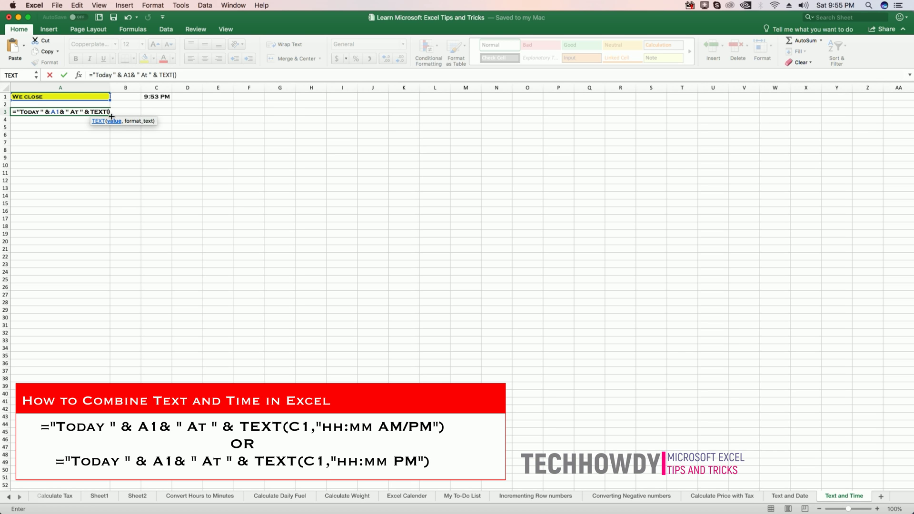
left_click(154, 97)
type(",")
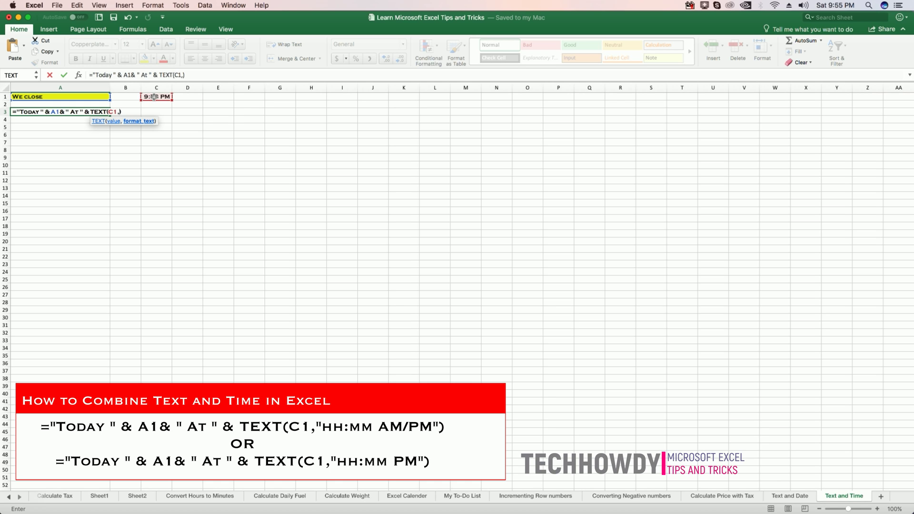
type("\"")
type("h")
type("h")
type(":")
type("mm")
type("PM")
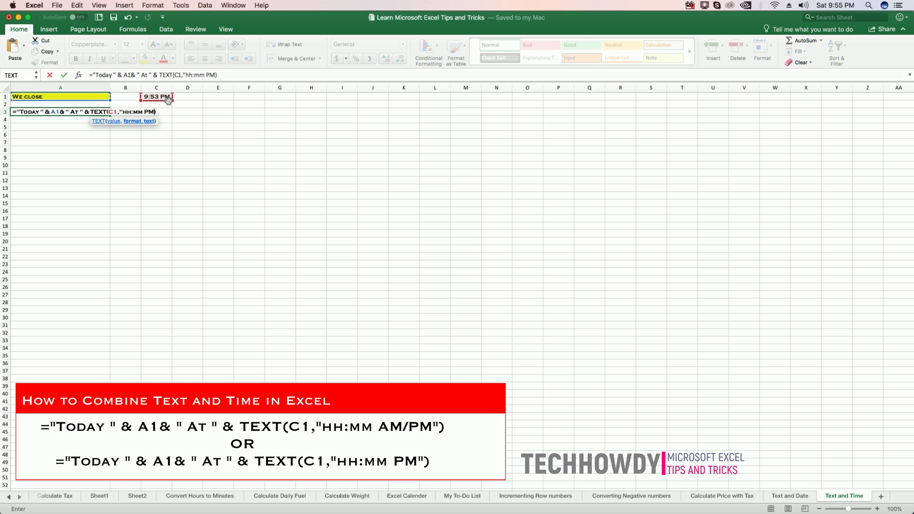
type("\"")
Step: Confirm the A3 formula and compare its result against A1 and C1
key("Return")
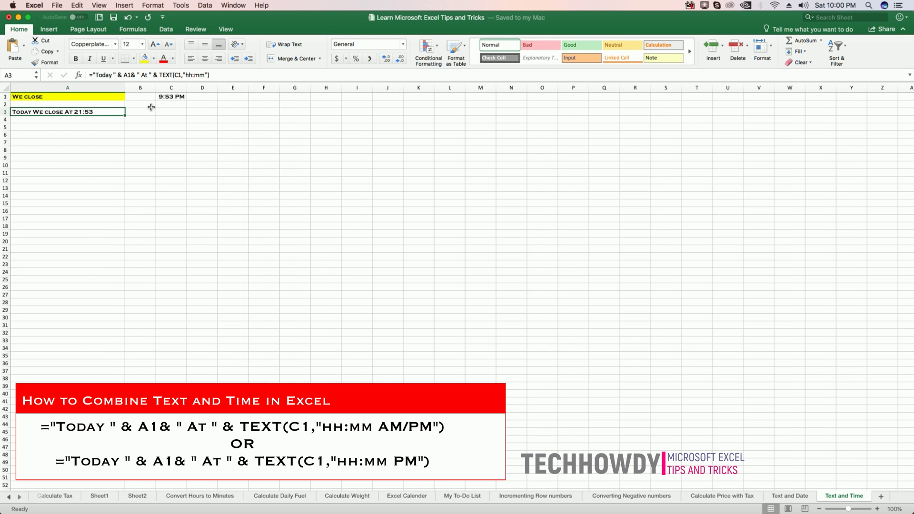
left_click(61, 98)
left_click(169, 97)
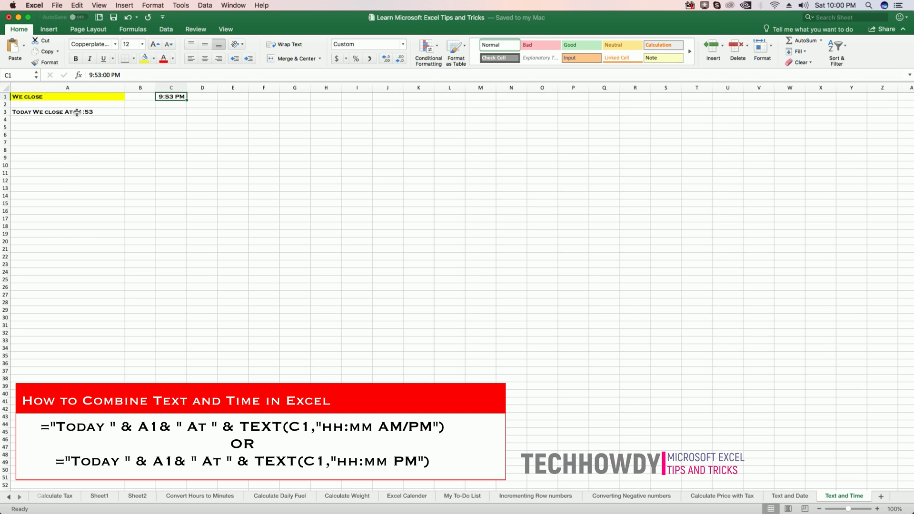
left_click(91, 112)
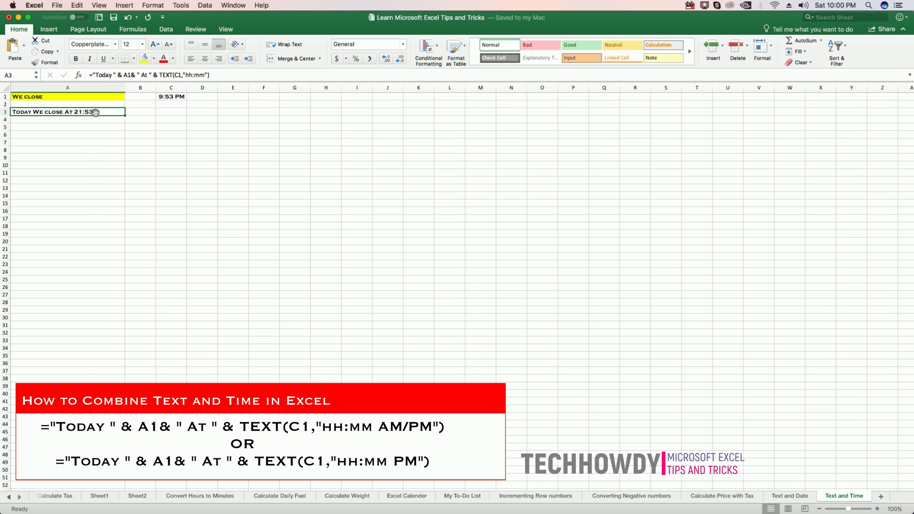
Step: Change A3's time format to "hh:mm AM/PM" so it shows 09:53 PM
left_click(205, 75)
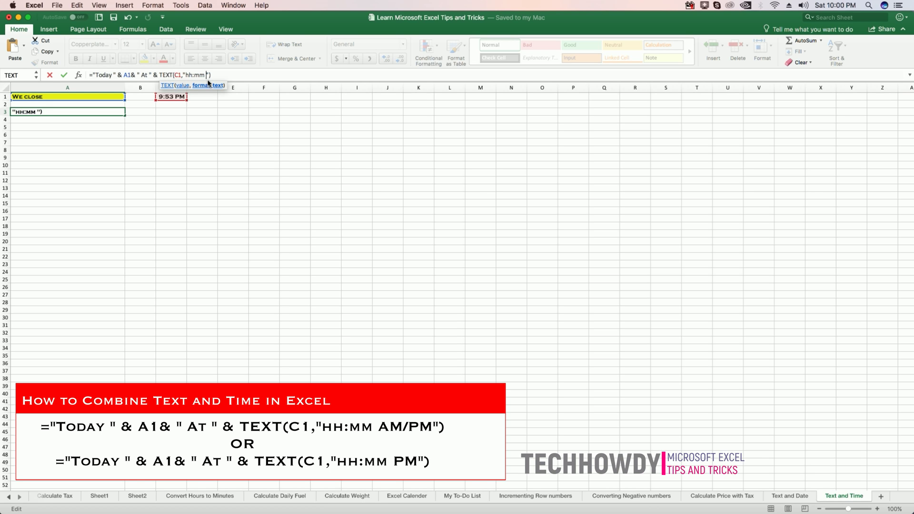
type("AM")
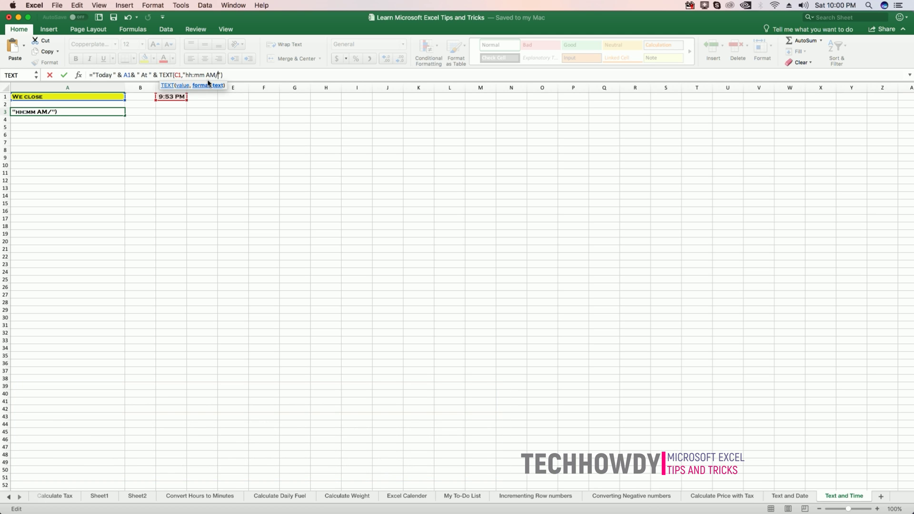
type("/PM")
key("Return")
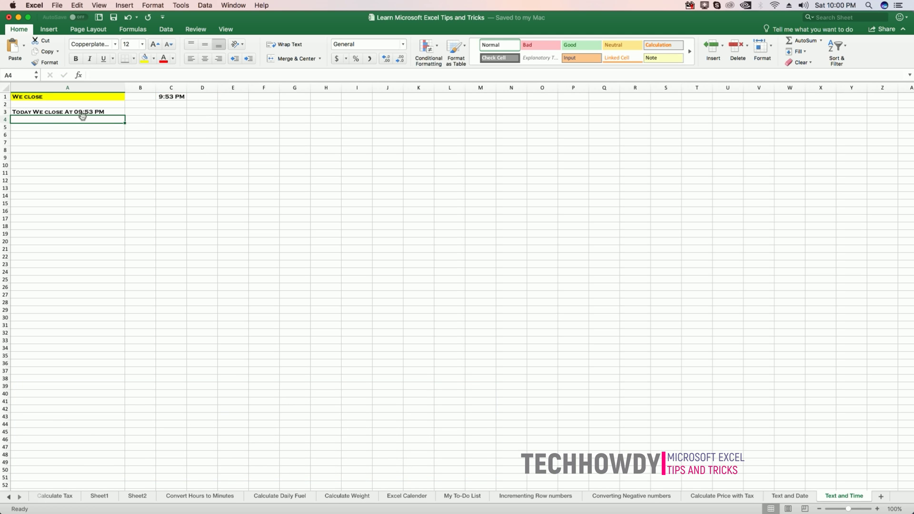
key("Up")
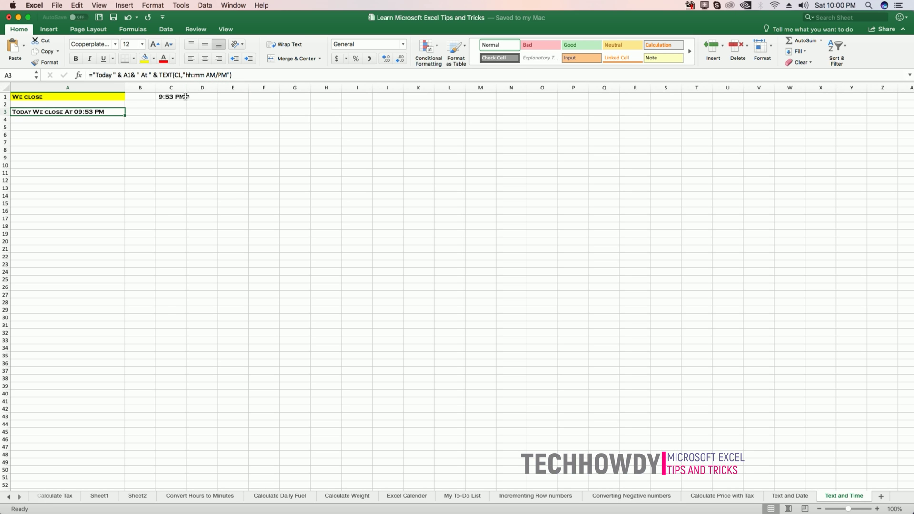